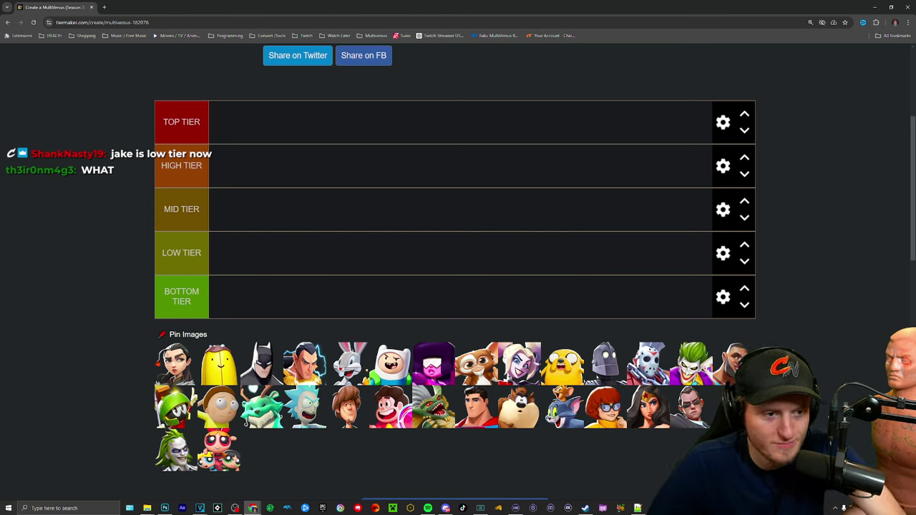
Rank Arya and Bugs Bunny in High Tier, Banana Guard in Mid Tier, and Batman and Black Adam in Top Tier.
{"action": "mouse_move", "coordinate": [197, 345]}
{"action": "left_mouse_down"}
{"action": "mouse_move", "coordinate": [281, 71]}
{"action": "mouse_move", "coordinate": [266, 141]}
{"action": "left_mouse_up"}
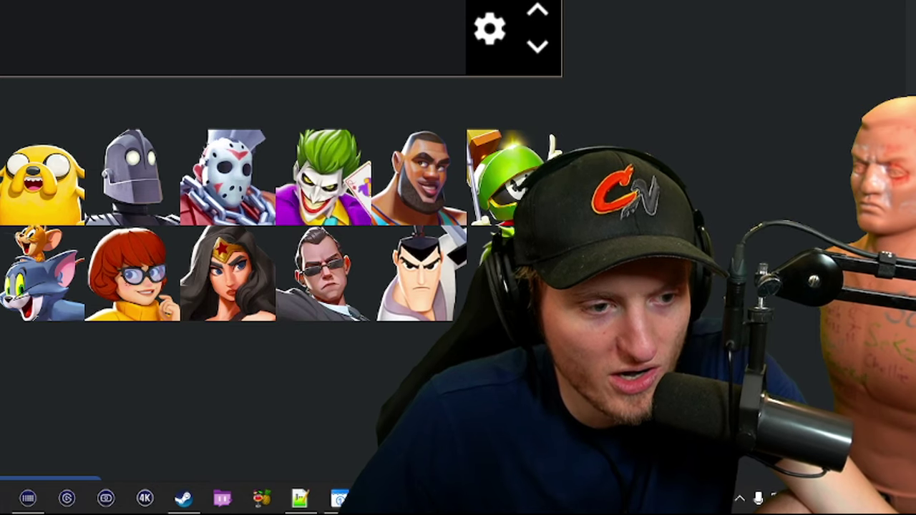
{"action": "left_click_drag", "start_coordinate": [175, 364], "coordinate": [252, 219]}
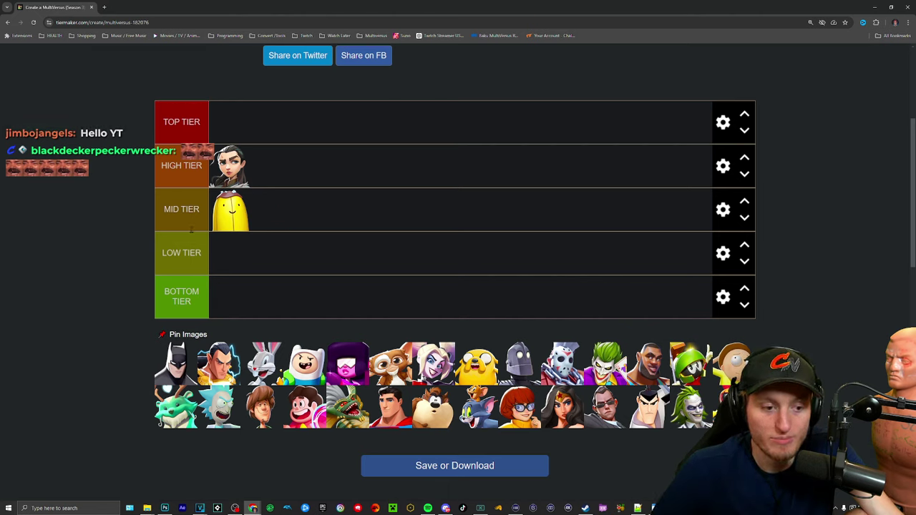
{"action": "mouse_move", "coordinate": [176, 363]}
{"action": "left_mouse_down"}
{"action": "mouse_move", "coordinate": [251, 159]}
{"action": "mouse_move", "coordinate": [253, 126]}
{"action": "left_mouse_up"}
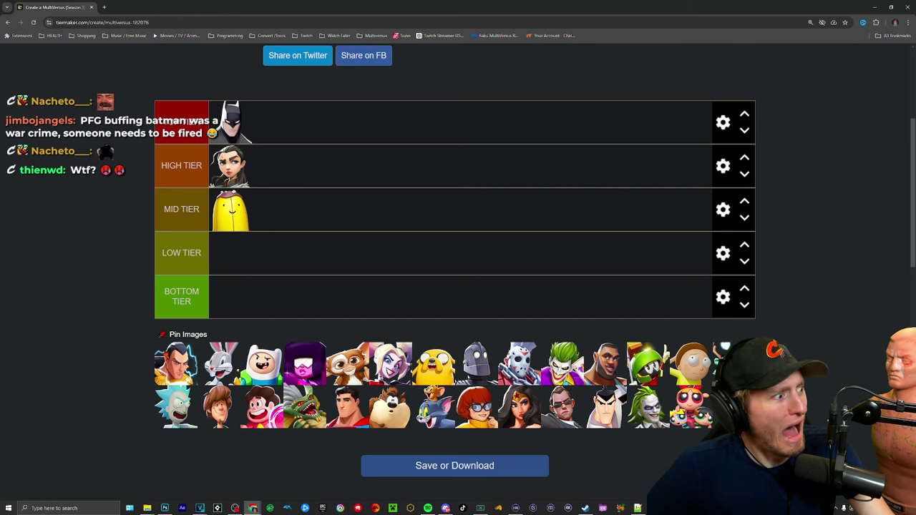
{"action": "mouse_move", "coordinate": [176, 363]}
{"action": "left_mouse_down"}
{"action": "mouse_move", "coordinate": [282, 166]}
{"action": "mouse_move", "coordinate": [278, 120]}
{"action": "left_mouse_up"}
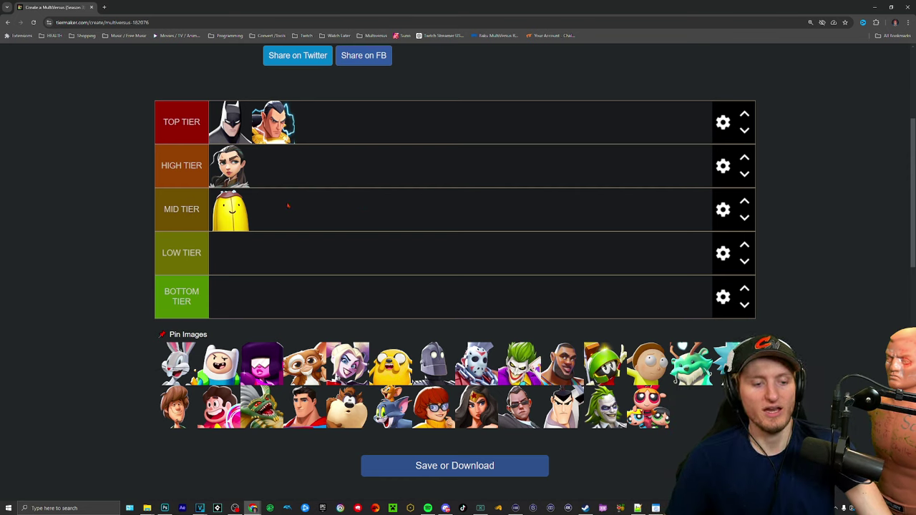
{"action": "mouse_move", "coordinate": [177, 364]}
{"action": "left_mouse_down"}
{"action": "mouse_move", "coordinate": [322, 140]}
{"action": "mouse_move", "coordinate": [304, 179]}
{"action": "mouse_move", "coordinate": [292, 183]}
{"action": "left_mouse_up"}
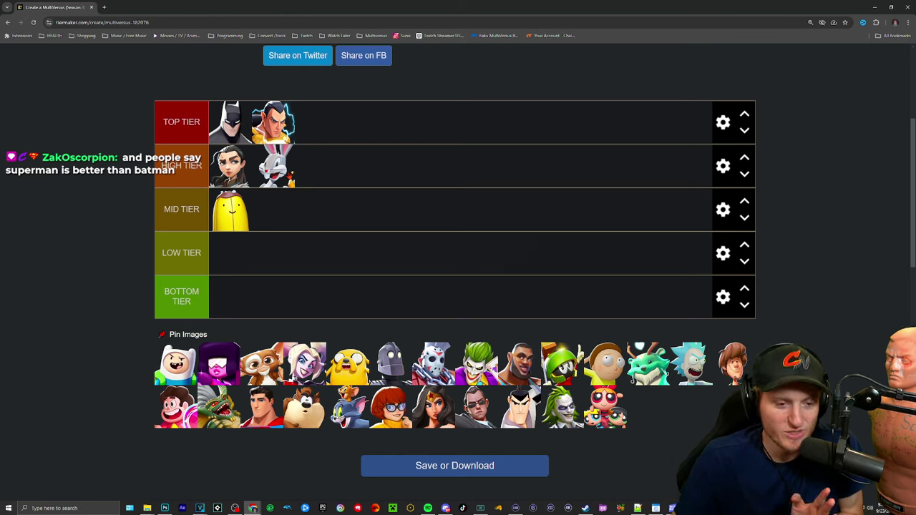
Move Finn from Top Tier to the front of High Tier and place Garnet right after him.
{"action": "mouse_move", "coordinate": [286, 175]}
{"action": "left_mouse_down"}
{"action": "mouse_move", "coordinate": [327, 120]}
{"action": "mouse_move", "coordinate": [300, 168]}
{"action": "left_mouse_up"}
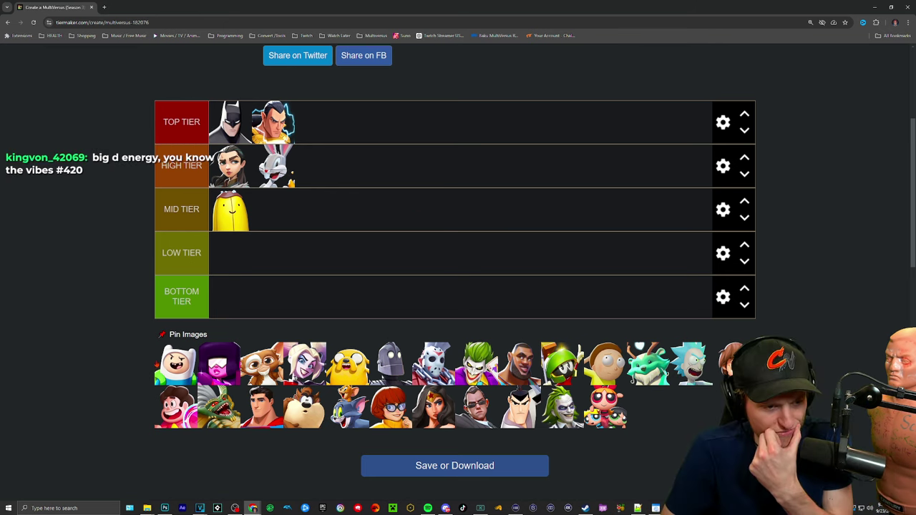
{"action": "mouse_move", "coordinate": [175, 364]}
{"action": "left_mouse_down"}
{"action": "mouse_move", "coordinate": [226, 165]}
{"action": "mouse_move", "coordinate": [315, 123]}
{"action": "left_mouse_up"}
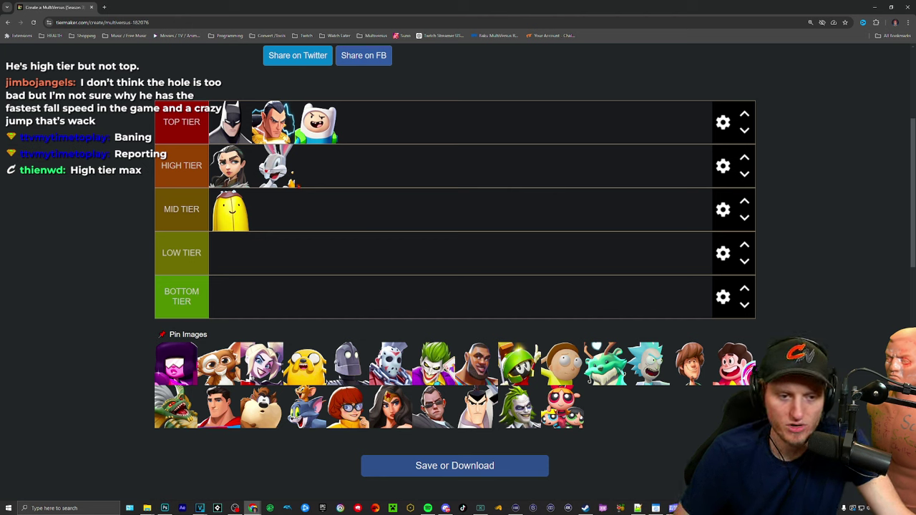
{"action": "left_click_drag", "start_coordinate": [317, 121], "coordinate": [229, 166]}
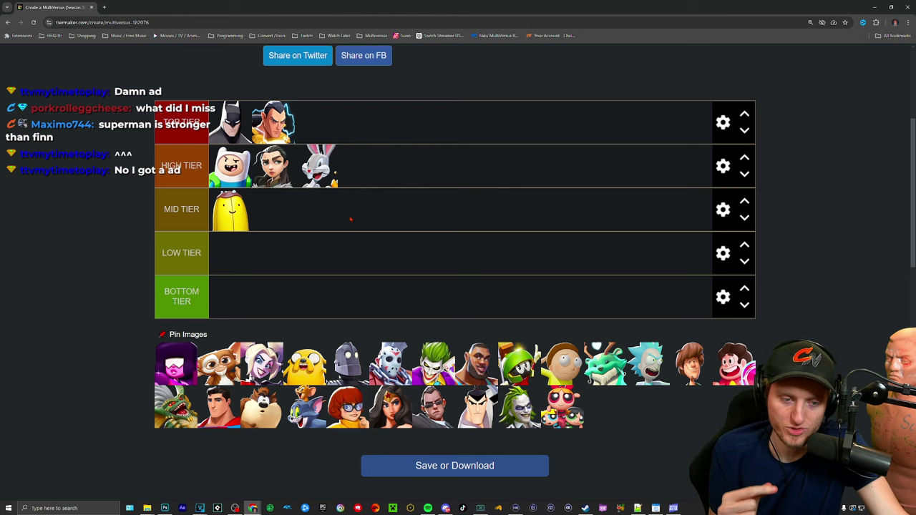
{"action": "left_click_drag", "start_coordinate": [176, 364], "coordinate": [271, 165]}
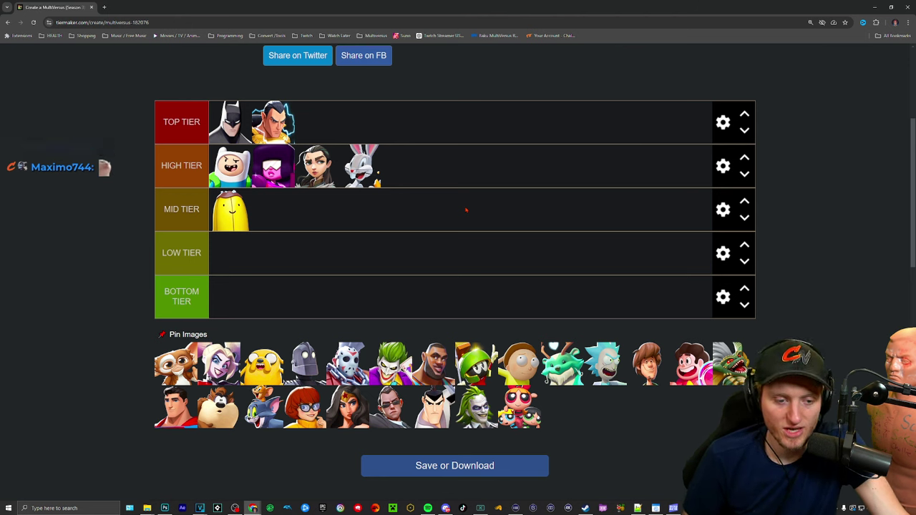
Add Gizmo and Harley Quinn to High Tier, moving Harley Quinn into third place.
{"action": "mouse_move", "coordinate": [175, 364]}
{"action": "left_mouse_down"}
{"action": "mouse_move", "coordinate": [325, 214]}
{"action": "mouse_move", "coordinate": [455, 167]}
{"action": "left_mouse_up"}
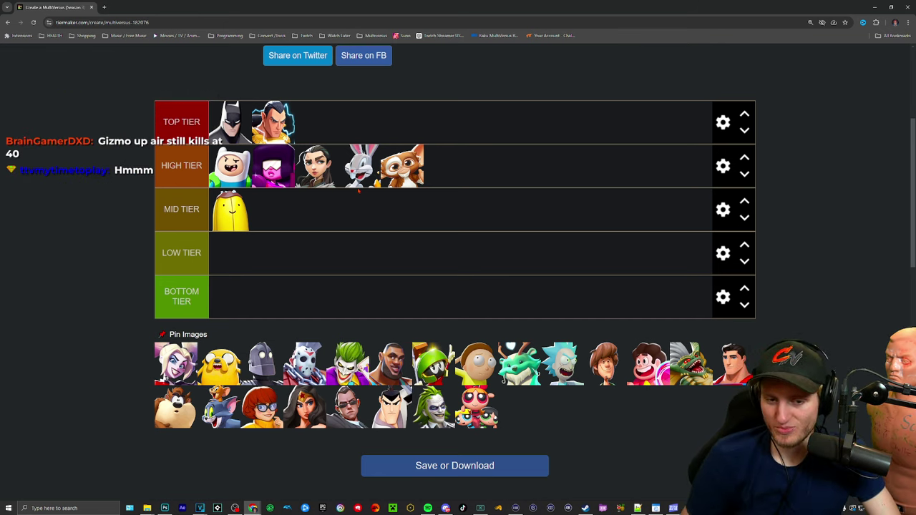
{"action": "left_click_drag", "start_coordinate": [175, 364], "coordinate": [445, 165]}
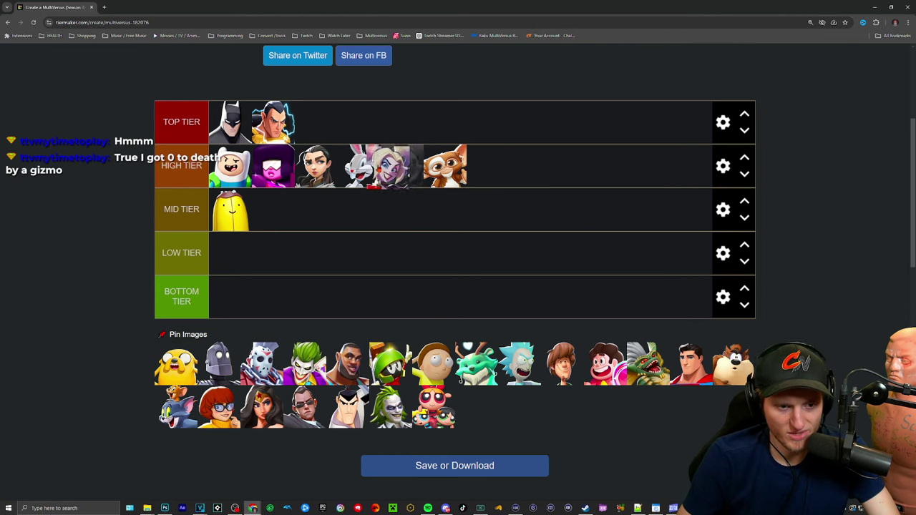
{"action": "left_click_drag", "start_coordinate": [390, 165], "coordinate": [314, 164]}
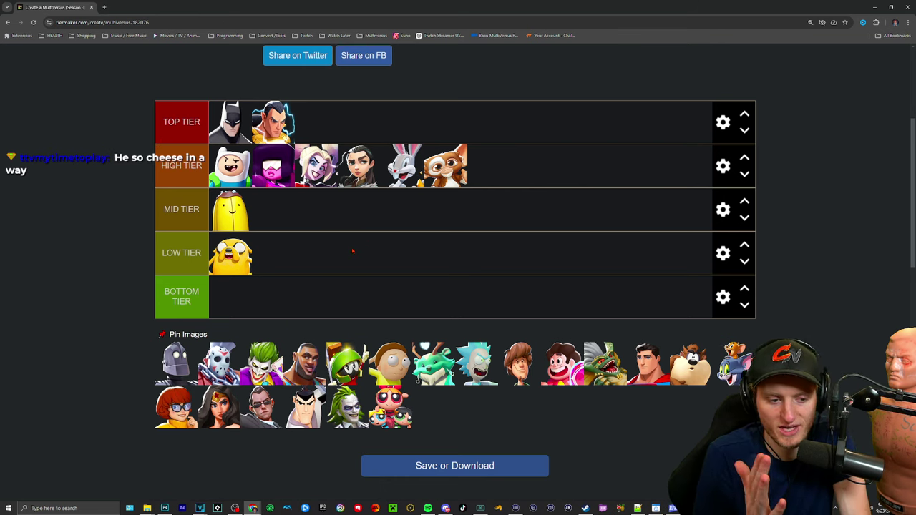
{"action": "key", "text": "XF86AudioNext"}
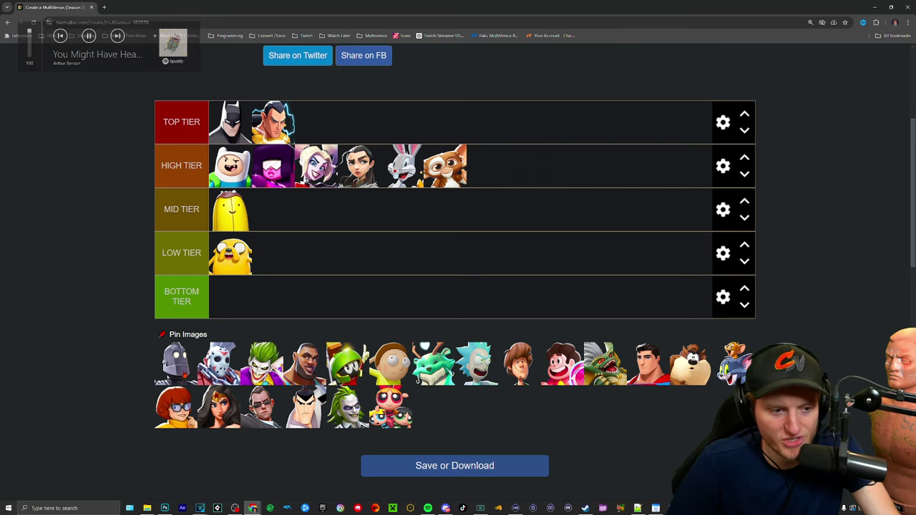
Drop Iron Giant and Jason into Mid Tier beside Banana Guard, and Joker into High Tier after Harley Quinn.
{"action": "mouse_move", "coordinate": [175, 363]}
{"action": "left_mouse_down"}
{"action": "mouse_move", "coordinate": [307, 200]}
{"action": "mouse_move", "coordinate": [276, 211]}
{"action": "mouse_move", "coordinate": [301, 211]}
{"action": "left_mouse_up"}
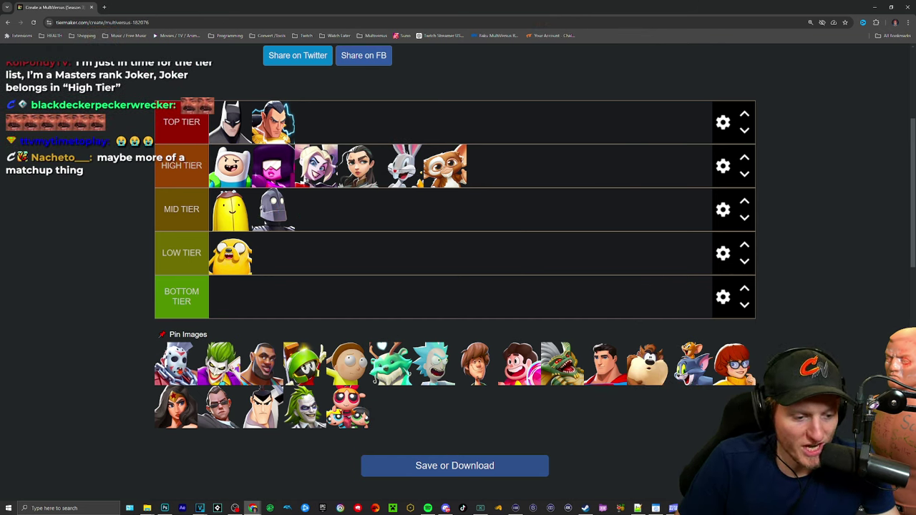
{"action": "left_click_drag", "start_coordinate": [175, 364], "coordinate": [340, 213]}
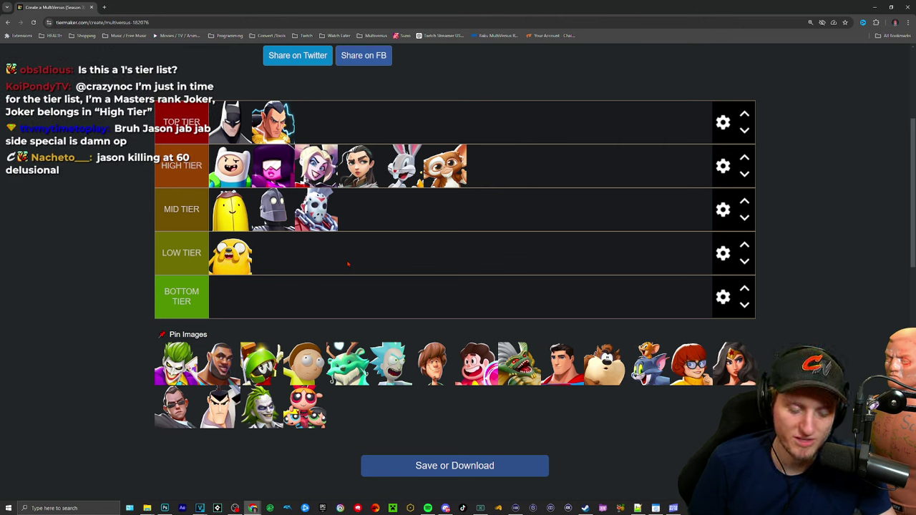
{"action": "mouse_move", "coordinate": [176, 364]}
{"action": "left_mouse_down"}
{"action": "mouse_move", "coordinate": [491, 166]}
{"action": "mouse_move", "coordinate": [358, 166]}
{"action": "left_mouse_up"}
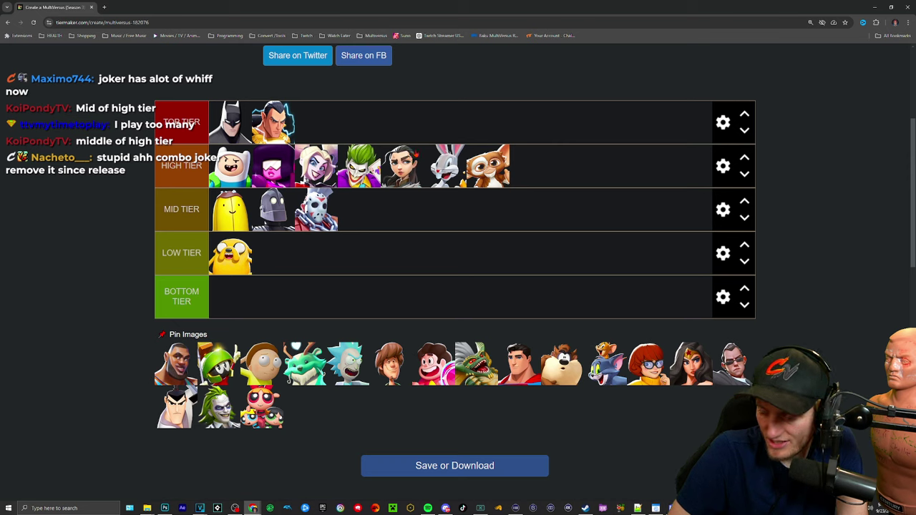
Put LeBron in High Tier right after Arya, and move Marvin from Mid Tier into High Tier.
{"action": "key", "text": "XF86AudioNext"}
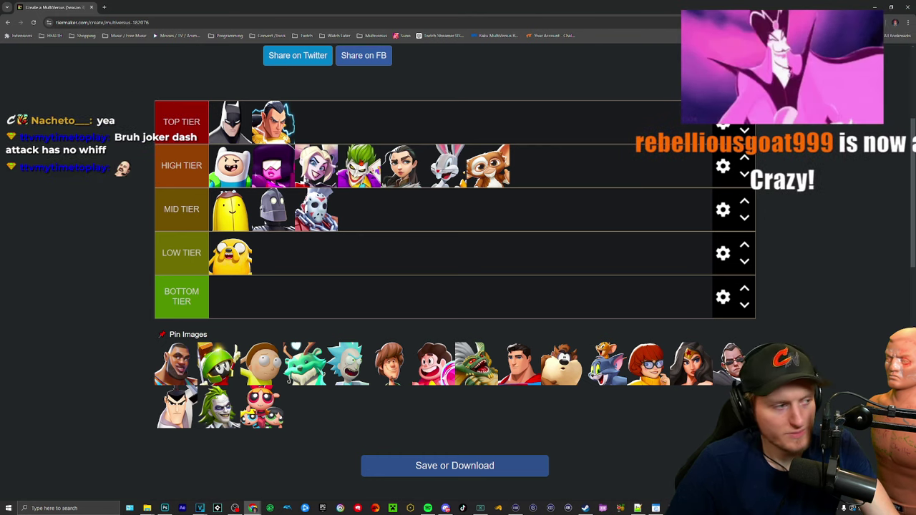
{"action": "mouse_move", "coordinate": [176, 363]}
{"action": "left_mouse_down"}
{"action": "mouse_move", "coordinate": [562, 165]}
{"action": "mouse_move", "coordinate": [533, 165]}
{"action": "left_mouse_up"}
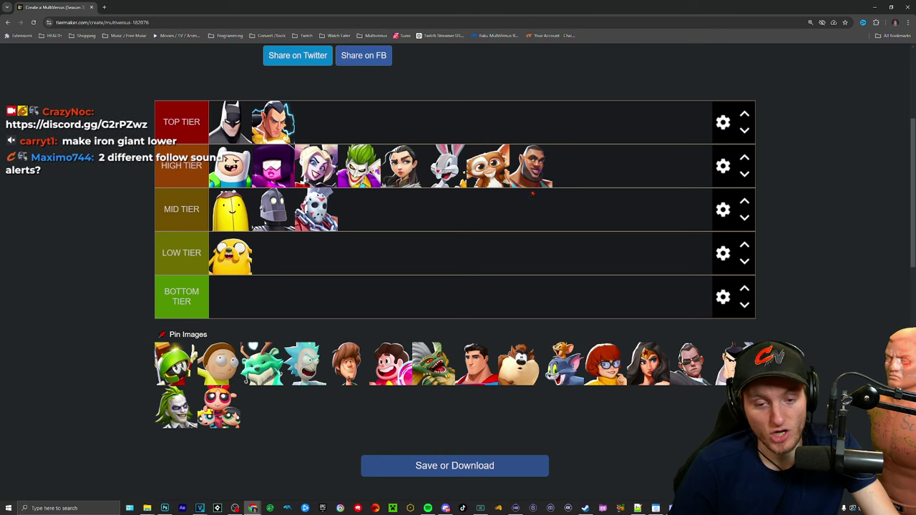
{"action": "mouse_move", "coordinate": [531, 166]}
{"action": "left_mouse_down"}
{"action": "mouse_move", "coordinate": [439, 158]}
{"action": "mouse_move", "coordinate": [445, 166]}
{"action": "left_mouse_up"}
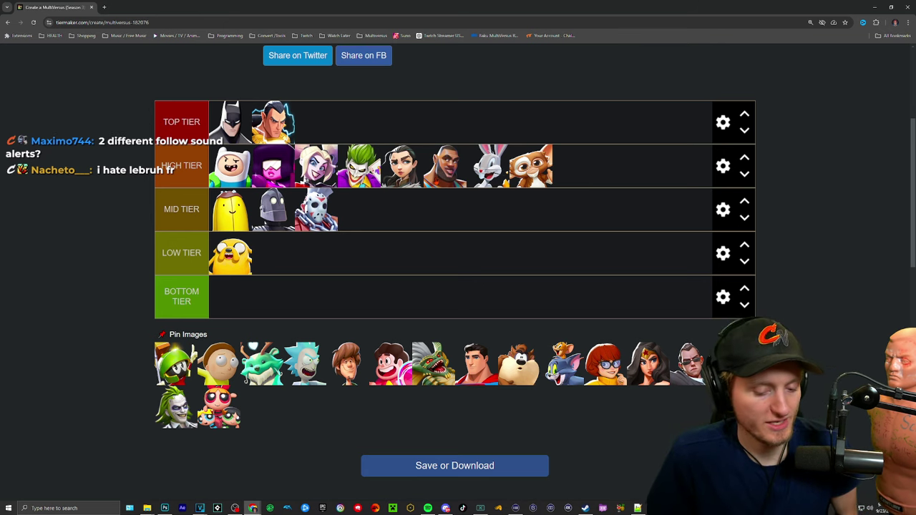
{"action": "mouse_move", "coordinate": [175, 363]}
{"action": "left_mouse_down"}
{"action": "mouse_move", "coordinate": [283, 308]}
{"action": "mouse_move", "coordinate": [358, 209]}
{"action": "left_mouse_up"}
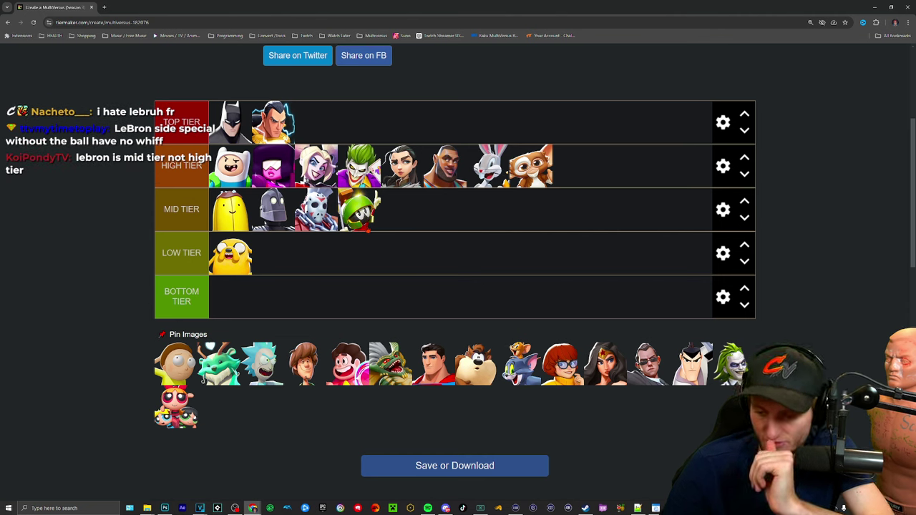
{"action": "mouse_move", "coordinate": [357, 209]}
{"action": "left_mouse_down"}
{"action": "mouse_move", "coordinate": [405, 211]}
{"action": "mouse_move", "coordinate": [491, 187]}
{"action": "mouse_move", "coordinate": [510, 166]}
{"action": "mouse_move", "coordinate": [497, 184]}
{"action": "mouse_move", "coordinate": [486, 170]}
{"action": "mouse_move", "coordinate": [537, 162]}
{"action": "mouse_move", "coordinate": [640, 164]}
{"action": "mouse_move", "coordinate": [624, 171]}
{"action": "left_mouse_up"}
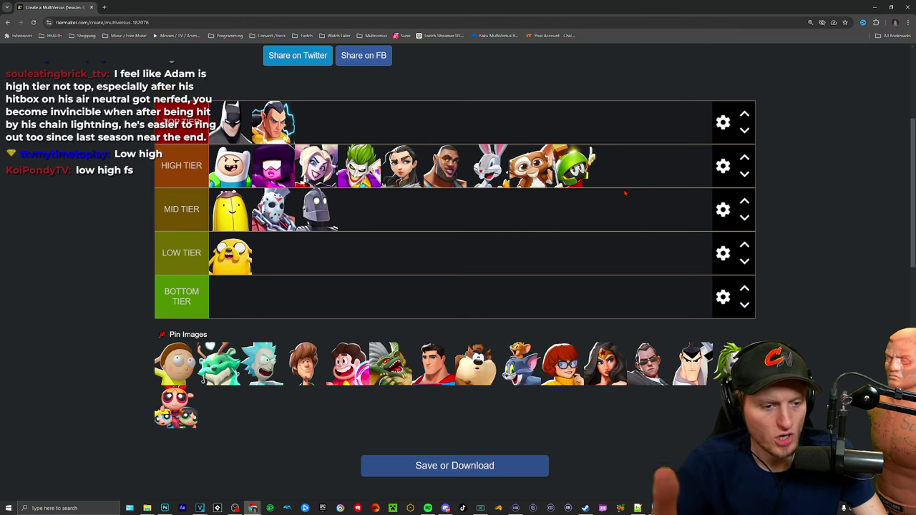
Add Morty to Top Tier after Black Adam and the teal dragon to High Tier after Arya.
{"action": "mouse_move", "coordinate": [576, 166]}
{"action": "left_mouse_down"}
{"action": "mouse_move", "coordinate": [513, 197]}
{"action": "mouse_move", "coordinate": [578, 166]}
{"action": "mouse_move", "coordinate": [226, 211]}
{"action": "mouse_move", "coordinate": [628, 188]}
{"action": "mouse_move", "coordinate": [587, 172]}
{"action": "left_mouse_up"}
{"action": "mouse_move", "coordinate": [175, 363]}
{"action": "left_mouse_down"}
{"action": "mouse_move", "coordinate": [294, 309]}
{"action": "mouse_move", "coordinate": [322, 97]}
{"action": "mouse_move", "coordinate": [344, 123]}
{"action": "left_mouse_up"}
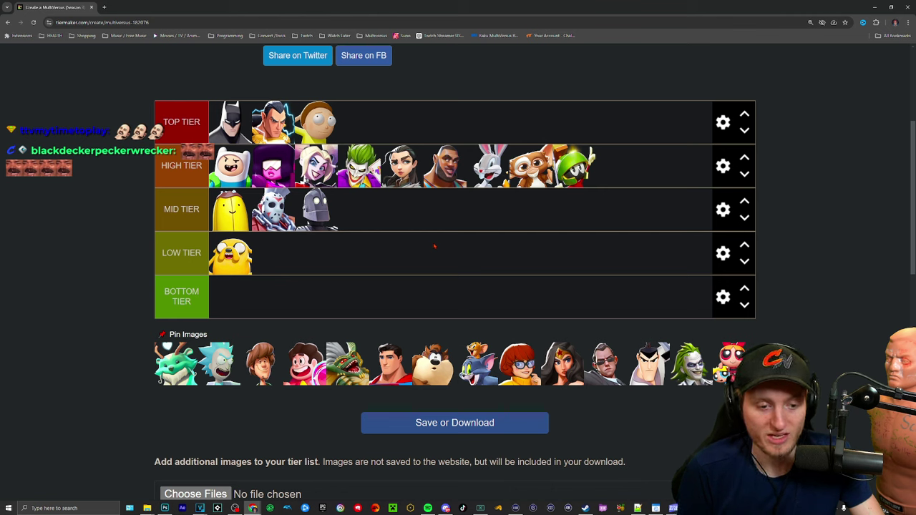
{"action": "mouse_move", "coordinate": [175, 364]}
{"action": "left_mouse_down"}
{"action": "mouse_move", "coordinate": [236, 320]}
{"action": "mouse_move", "coordinate": [644, 166]}
{"action": "mouse_move", "coordinate": [443, 166]}
{"action": "left_mouse_up"}
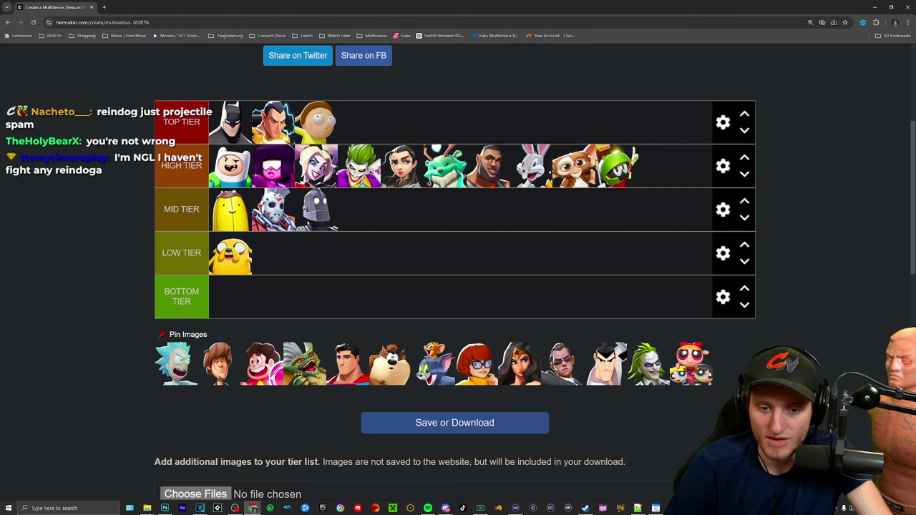
Settle the teal dragon in High Tier, slot Rick just before Joker, and add Shaggy to Top Tier after Morty.
{"action": "mouse_move", "coordinate": [444, 166]}
{"action": "left_mouse_down"}
{"action": "mouse_move", "coordinate": [415, 166]}
{"action": "mouse_move", "coordinate": [444, 166]}
{"action": "left_mouse_up"}
{"action": "left_click_drag", "start_coordinate": [176, 361], "coordinate": [366, 166]}
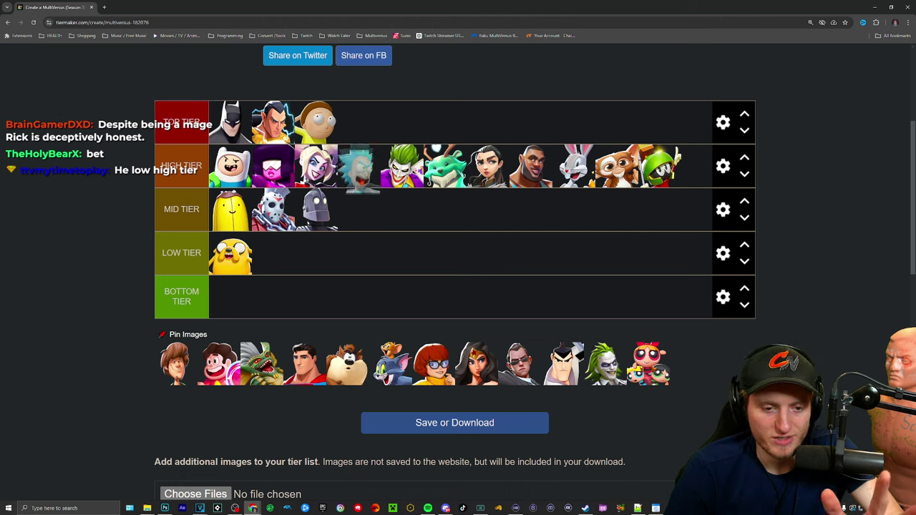
{"action": "left_click_drag", "start_coordinate": [359, 166], "coordinate": [403, 166]}
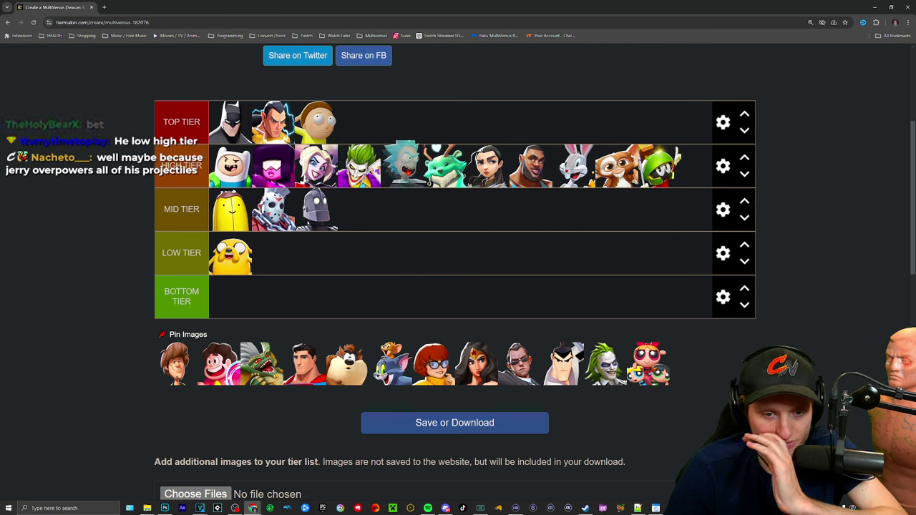
{"action": "left_click_drag", "start_coordinate": [404, 164], "coordinate": [358, 165]}
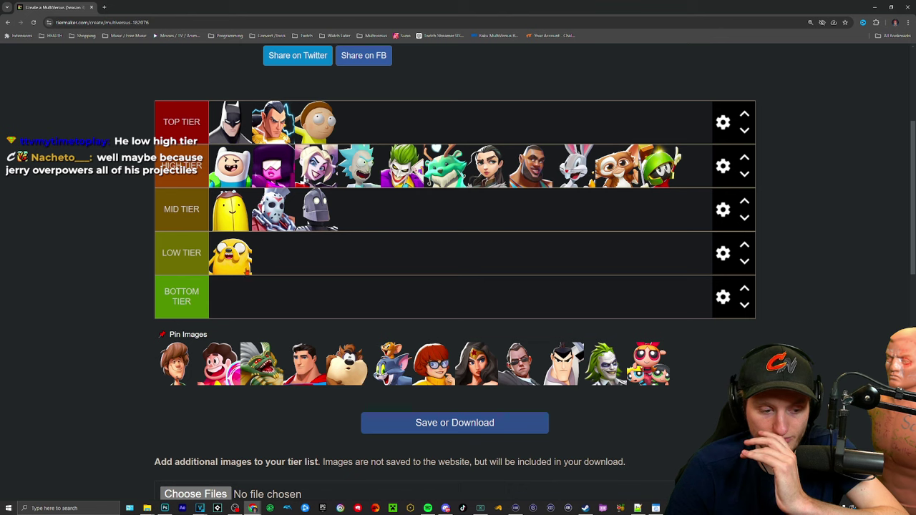
{"action": "mouse_move", "coordinate": [174, 363]}
{"action": "left_mouse_down"}
{"action": "mouse_move", "coordinate": [368, 163]}
{"action": "mouse_move", "coordinate": [358, 123]}
{"action": "left_mouse_up"}
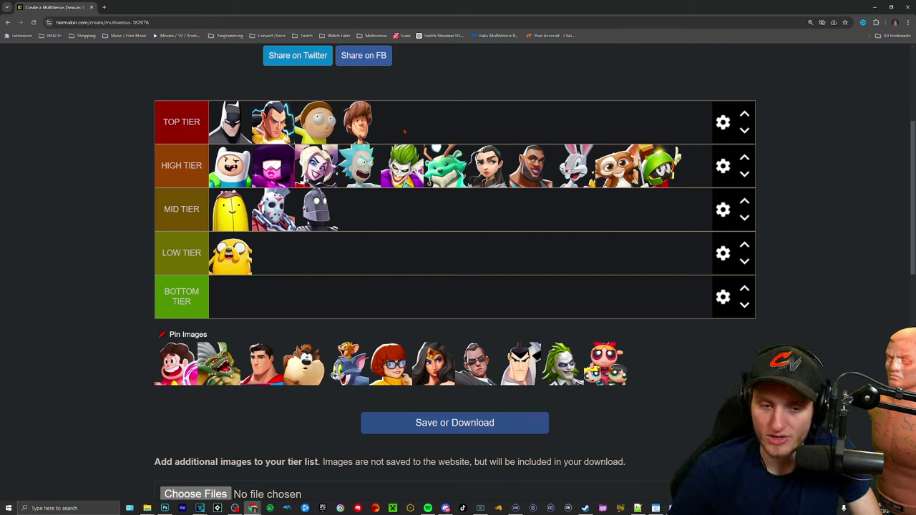
Place Steven beside Bugs Bunny in High Tier, the green gremlin in Top Tier, and Superman in High Tier.
{"action": "mouse_move", "coordinate": [175, 363]}
{"action": "left_mouse_down"}
{"action": "mouse_move", "coordinate": [350, 209]}
{"action": "mouse_move", "coordinate": [215, 209]}
{"action": "mouse_move", "coordinate": [519, 206]}
{"action": "mouse_move", "coordinate": [458, 150]}
{"action": "mouse_move", "coordinate": [372, 100]}
{"action": "mouse_move", "coordinate": [395, 104]}
{"action": "mouse_move", "coordinate": [362, 104]}
{"action": "mouse_move", "coordinate": [383, 104]}
{"action": "mouse_move", "coordinate": [372, 109]}
{"action": "mouse_move", "coordinate": [374, 126]}
{"action": "mouse_move", "coordinate": [611, 161]}
{"action": "left_mouse_up"}
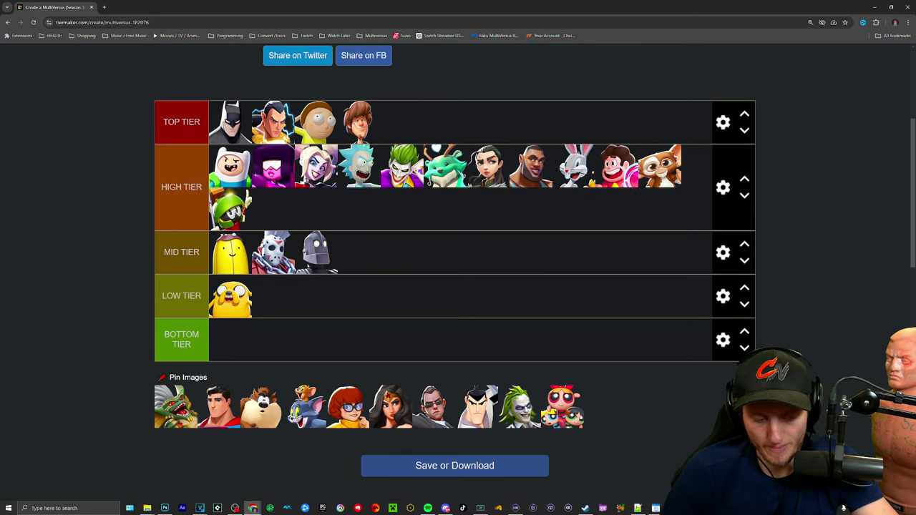
{"action": "left_click_drag", "start_coordinate": [175, 406], "coordinate": [426, 107]}
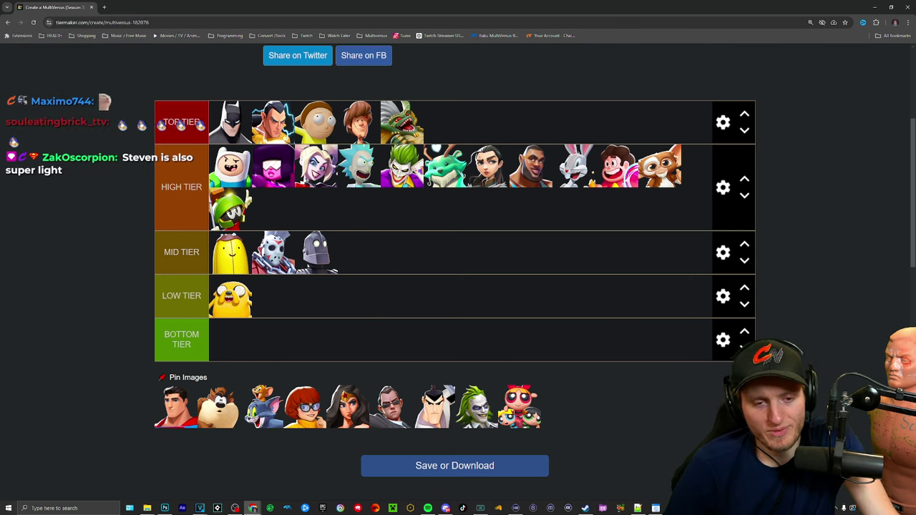
{"action": "mouse_move", "coordinate": [402, 122]}
{"action": "left_mouse_down"}
{"action": "mouse_move", "coordinate": [392, 120]}
{"action": "mouse_move", "coordinate": [409, 115]}
{"action": "mouse_move", "coordinate": [402, 123]}
{"action": "left_mouse_up"}
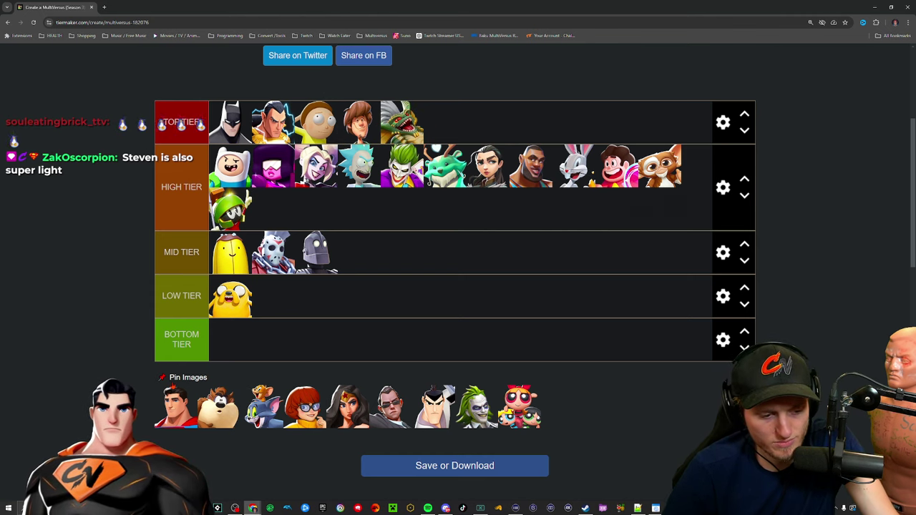
{"action": "mouse_move", "coordinate": [176, 406]}
{"action": "left_mouse_down"}
{"action": "mouse_move", "coordinate": [251, 211]}
{"action": "mouse_move", "coordinate": [306, 215]}
{"action": "mouse_move", "coordinate": [329, 314]}
{"action": "mouse_move", "coordinate": [285, 357]}
{"action": "left_mouse_up"}
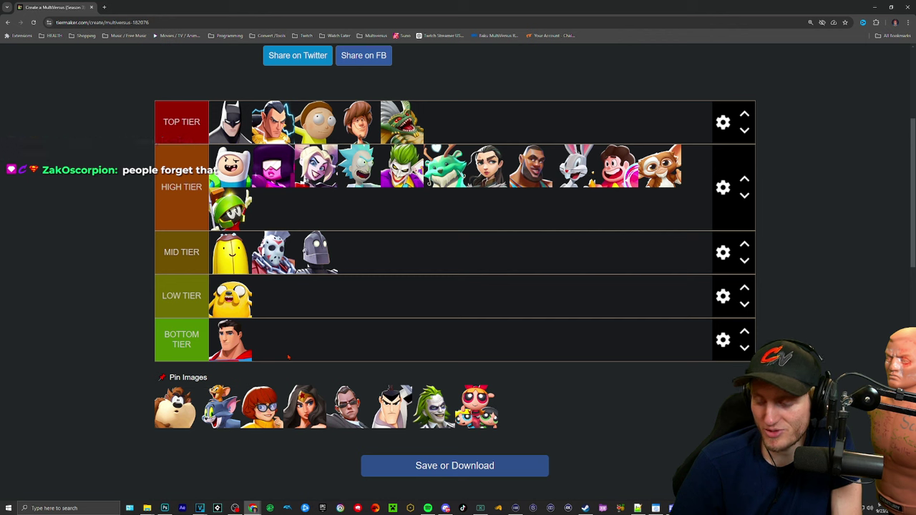
{"action": "mouse_move", "coordinate": [231, 340]}
{"action": "left_mouse_down"}
{"action": "mouse_move", "coordinate": [400, 169]}
{"action": "mouse_move", "coordinate": [378, 201]}
{"action": "mouse_move", "coordinate": [384, 204]}
{"action": "mouse_move", "coordinate": [247, 116]}
{"action": "mouse_move", "coordinate": [486, 125]}
{"action": "mouse_move", "coordinate": [327, 183]}
{"action": "left_mouse_up"}
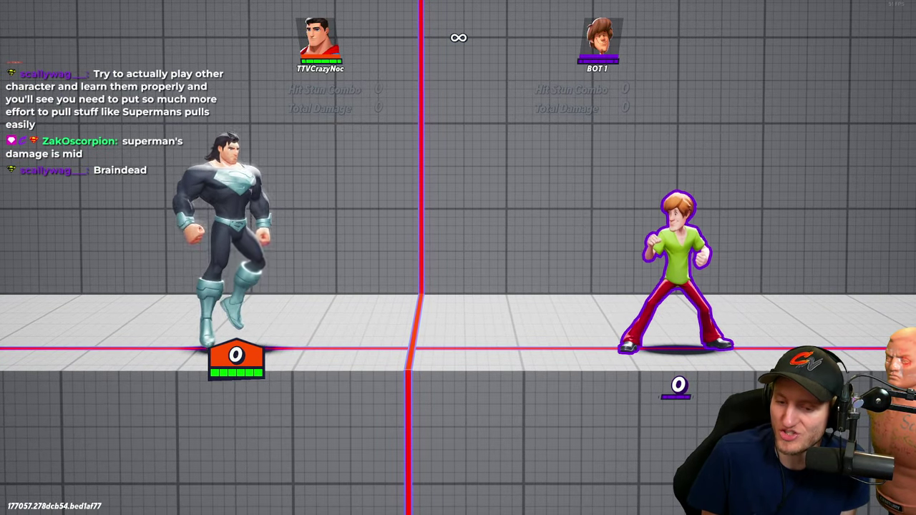
Pause the training match, return to TierMaker in Chrome, and move Superman to third in High Tier.
{"action": "key", "text": "Escape"}
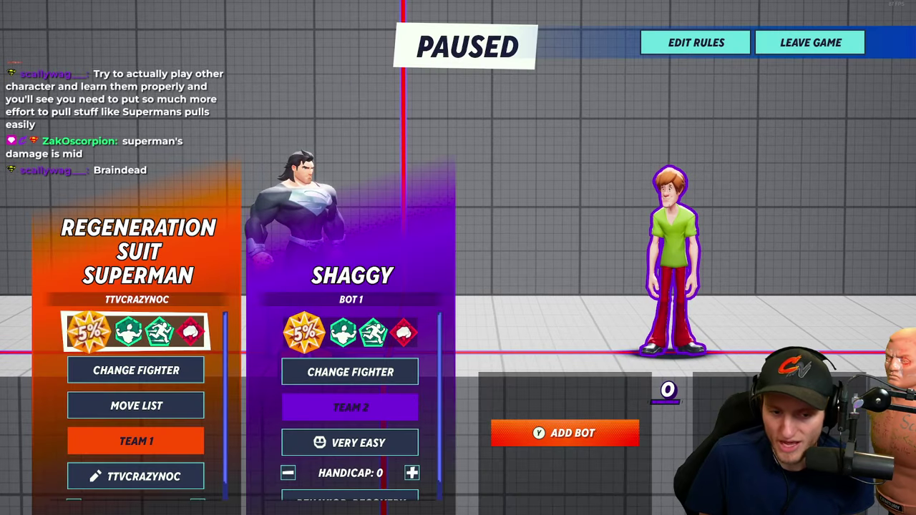
{"action": "key", "text": "super"}
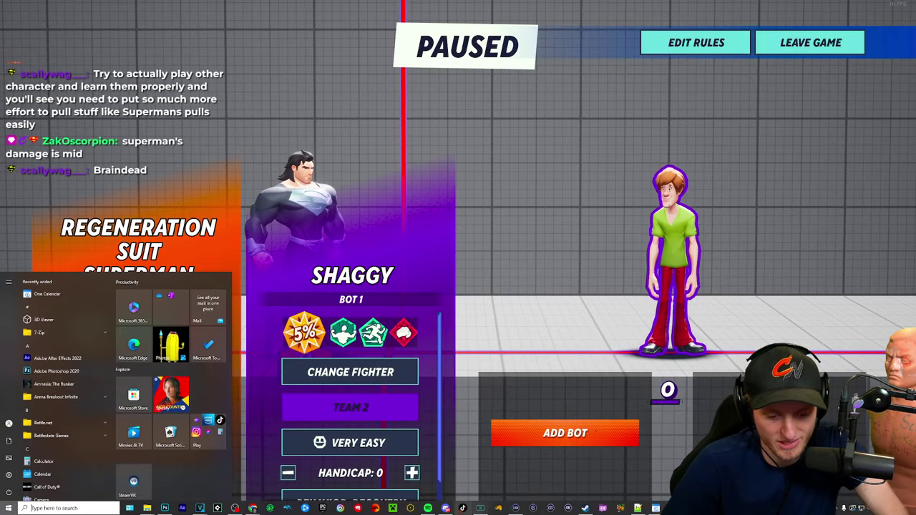
{"action": "mouse_move", "coordinate": [445, 508]}
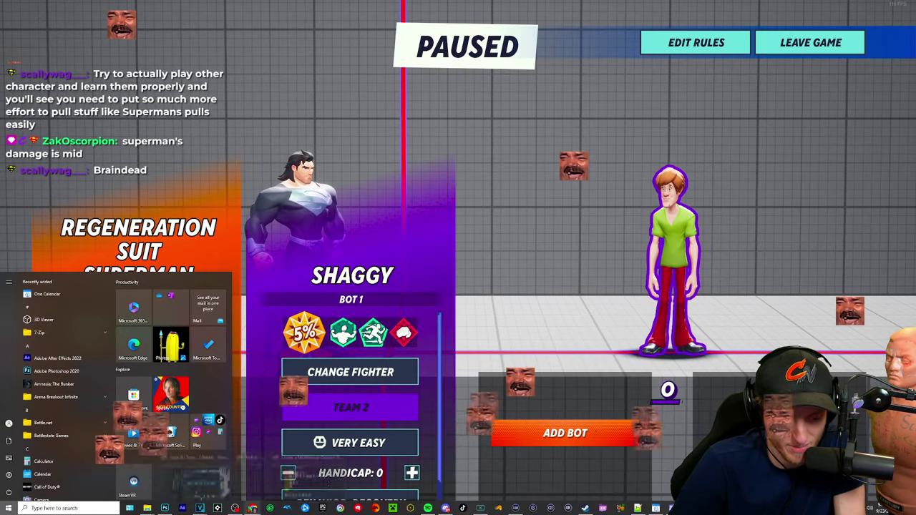
{"action": "left_click", "coordinate": [307, 472]}
{"action": "left_click_drag", "start_coordinate": [402, 166], "coordinate": [319, 168]}
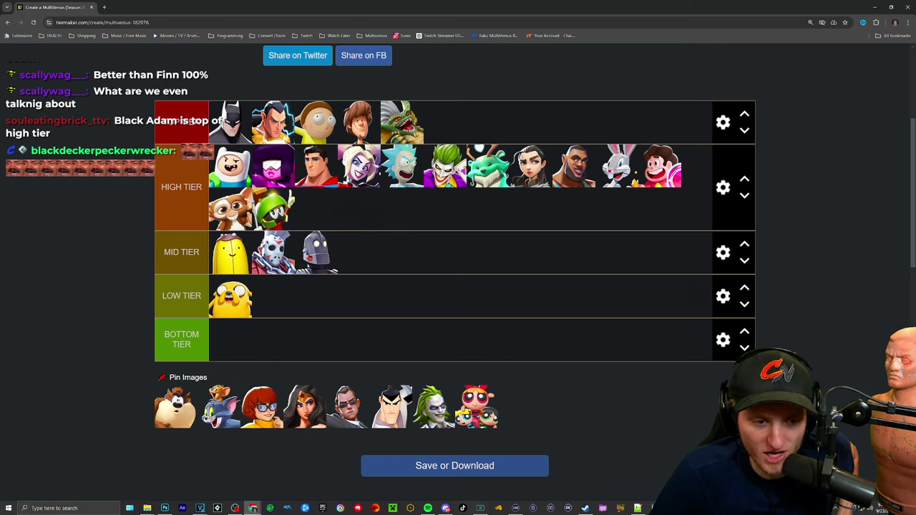
Move Harley Quinn ahead of Superman so High Tier reads Harley Quinn, Superman, Rick.
{"action": "mouse_move", "coordinate": [315, 251]}
{"action": "left_mouse_down"}
{"action": "mouse_move", "coordinate": [326, 193]}
{"action": "mouse_move", "coordinate": [381, 193]}
{"action": "mouse_move", "coordinate": [390, 168]}
{"action": "mouse_move", "coordinate": [304, 171]}
{"action": "mouse_move", "coordinate": [315, 167]}
{"action": "mouse_move", "coordinate": [316, 252]}
{"action": "left_mouse_up"}
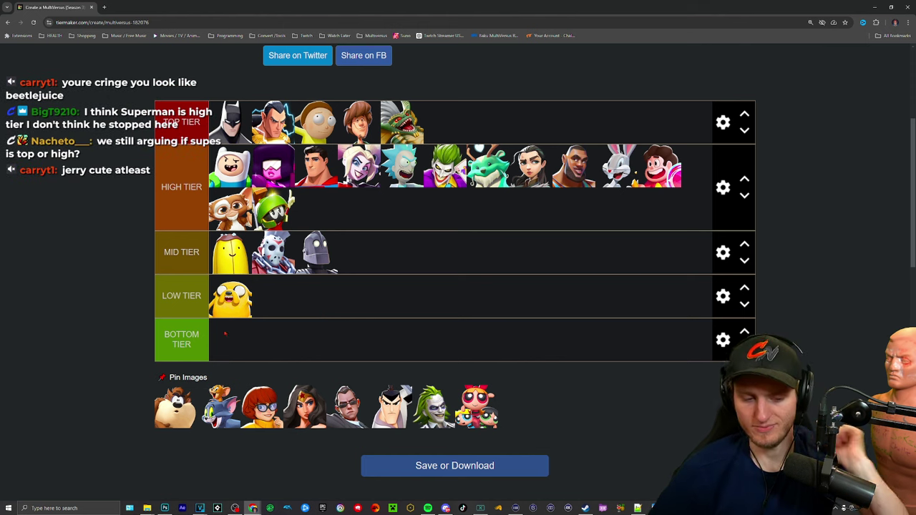
{"action": "left_click_drag", "start_coordinate": [358, 166], "coordinate": [315, 165]}
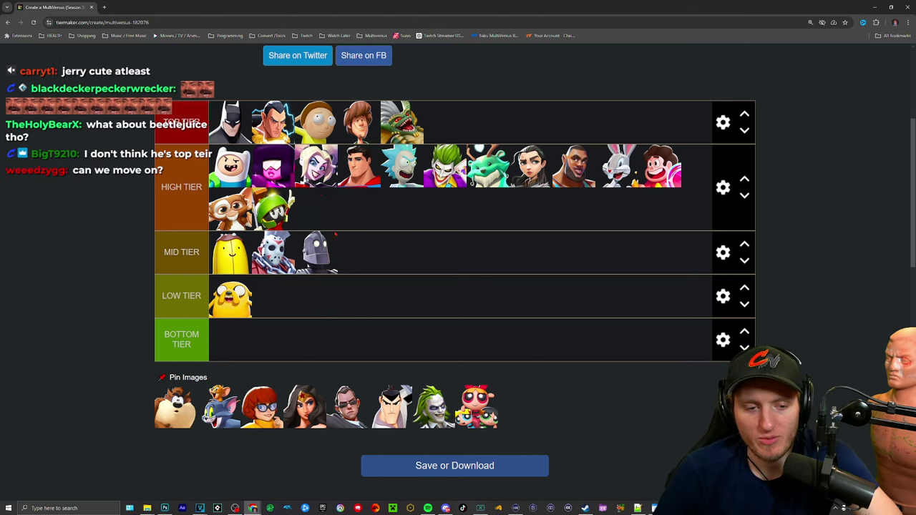
Place Taz, briefly trying High Tier before leaving him first in Mid Tier.
{"action": "scroll", "coordinate": [455, 250], "scroll_direction": "down", "scroll_amount": 1}
{"action": "scroll", "coordinate": [455, 251], "scroll_direction": "up", "scroll_amount": 1}
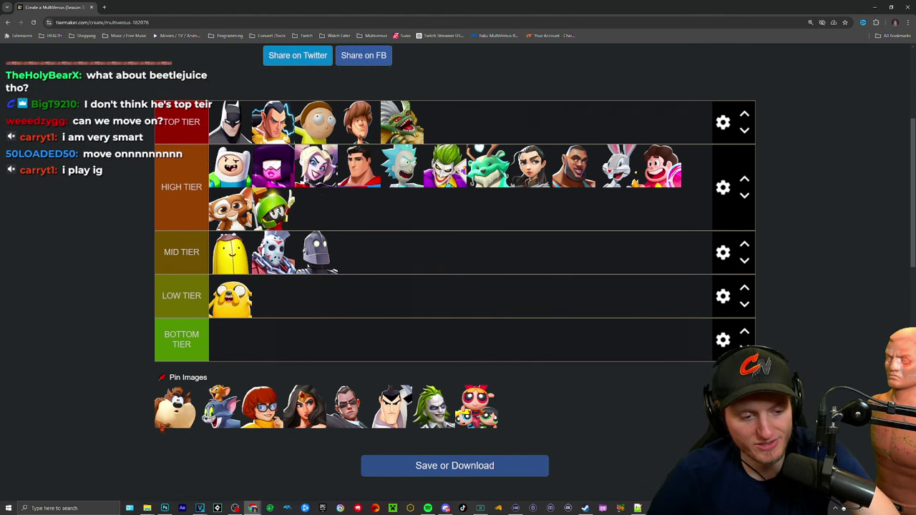
{"action": "mouse_move", "coordinate": [173, 406]}
{"action": "left_mouse_down"}
{"action": "mouse_move", "coordinate": [315, 335]}
{"action": "mouse_move", "coordinate": [229, 251]}
{"action": "left_mouse_up"}
{"action": "scroll", "coordinate": [393, 320], "scroll_direction": "up", "scroll_amount": 1}
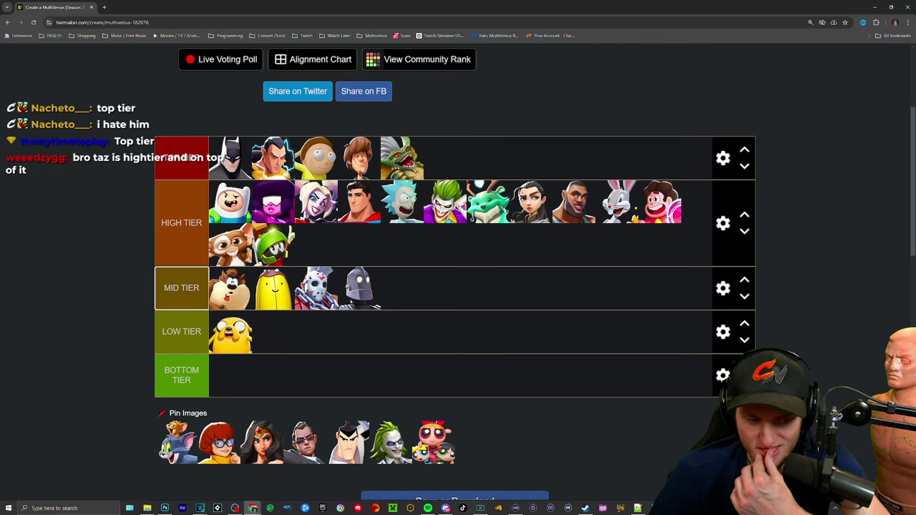
{"action": "mouse_move", "coordinate": [229, 287]}
{"action": "left_mouse_down"}
{"action": "mouse_move", "coordinate": [314, 243]}
{"action": "mouse_move", "coordinate": [351, 247]}
{"action": "mouse_move", "coordinate": [251, 287]}
{"action": "left_mouse_up"}
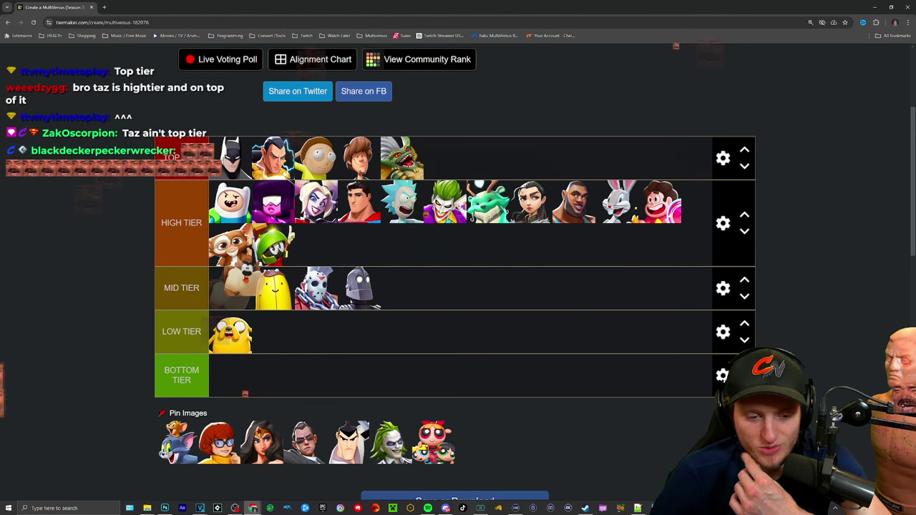
{"action": "left_click_drag", "start_coordinate": [250, 287], "coordinate": [250, 288]}
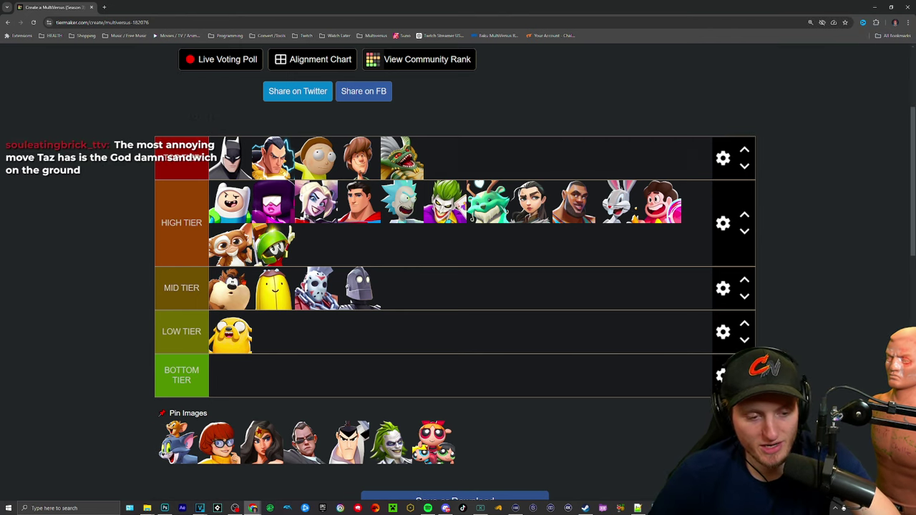
Settle Tom & Jerry at the end of Top Tier and drop Velma into High Tier.
{"action": "scroll", "coordinate": [454, 286], "scroll_direction": "down", "scroll_amount": 1}
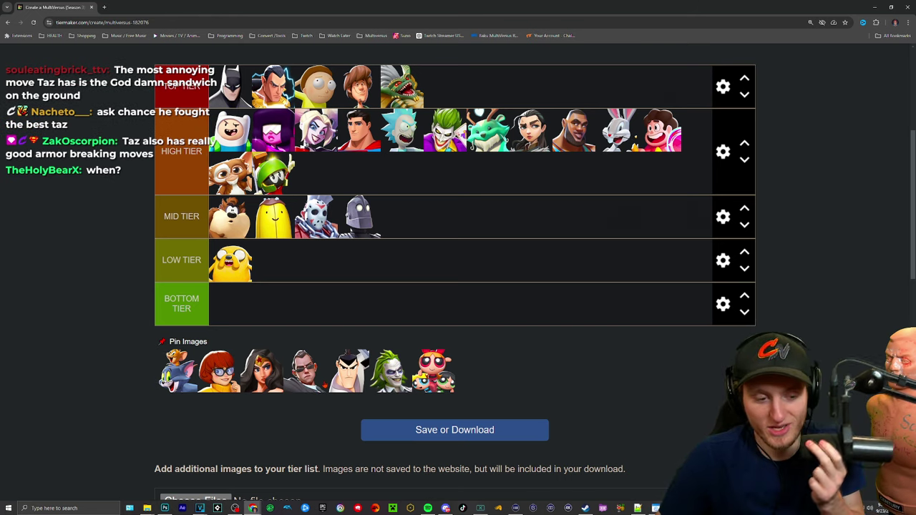
{"action": "mouse_move", "coordinate": [177, 370]}
{"action": "left_mouse_down"}
{"action": "mouse_move", "coordinate": [501, 79]}
{"action": "mouse_move", "coordinate": [511, 127]}
{"action": "mouse_move", "coordinate": [465, 150]}
{"action": "left_mouse_up"}
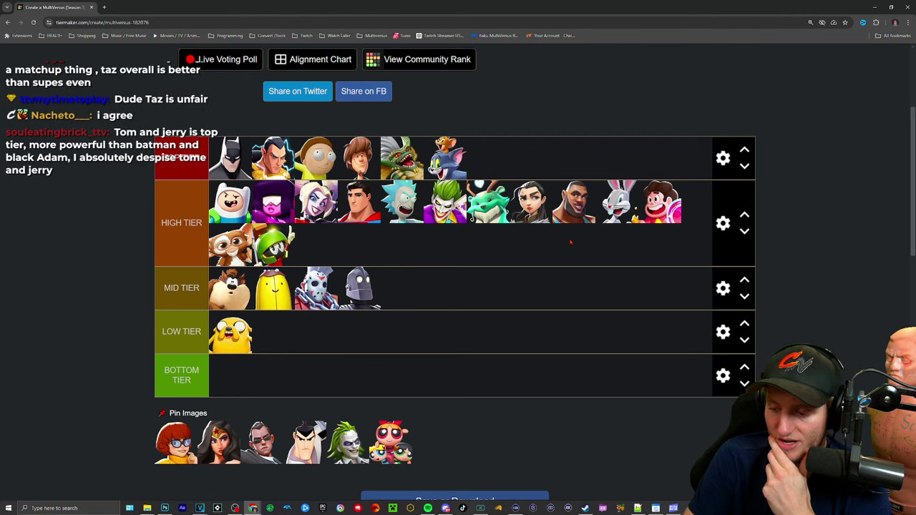
{"action": "left_click_drag", "start_coordinate": [450, 160], "coordinate": [450, 158]}
{"action": "mouse_move", "coordinate": [488, 203]}
{"action": "left_mouse_down"}
{"action": "mouse_move", "coordinate": [500, 202]}
{"action": "mouse_move", "coordinate": [465, 202]}
{"action": "mouse_move", "coordinate": [493, 204]}
{"action": "left_mouse_up"}
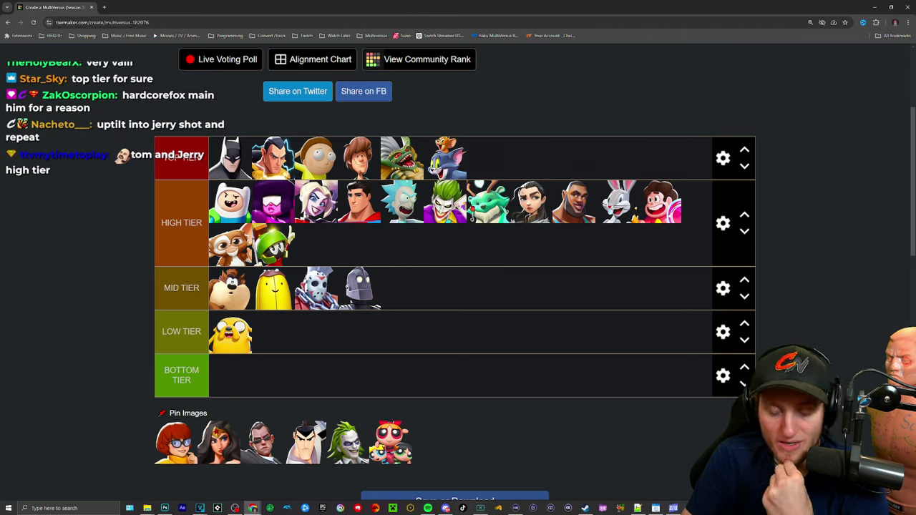
{"action": "mouse_move", "coordinate": [176, 443]}
{"action": "left_mouse_down"}
{"action": "mouse_move", "coordinate": [334, 311]}
{"action": "mouse_move", "coordinate": [327, 224]}
{"action": "mouse_move", "coordinate": [339, 242]}
{"action": "mouse_move", "coordinate": [336, 231]}
{"action": "mouse_move", "coordinate": [404, 224]}
{"action": "left_mouse_up"}
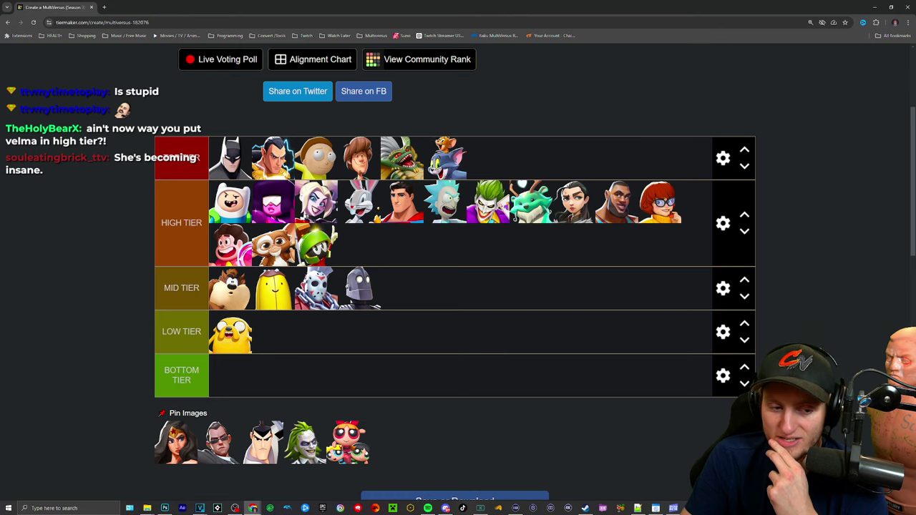
Add Wonder Woman to Top Tier, shift her earlier, and add Agent Smith at the row's end.
{"action": "scroll", "coordinate": [356, 332], "scroll_direction": "down", "scroll_amount": 1}
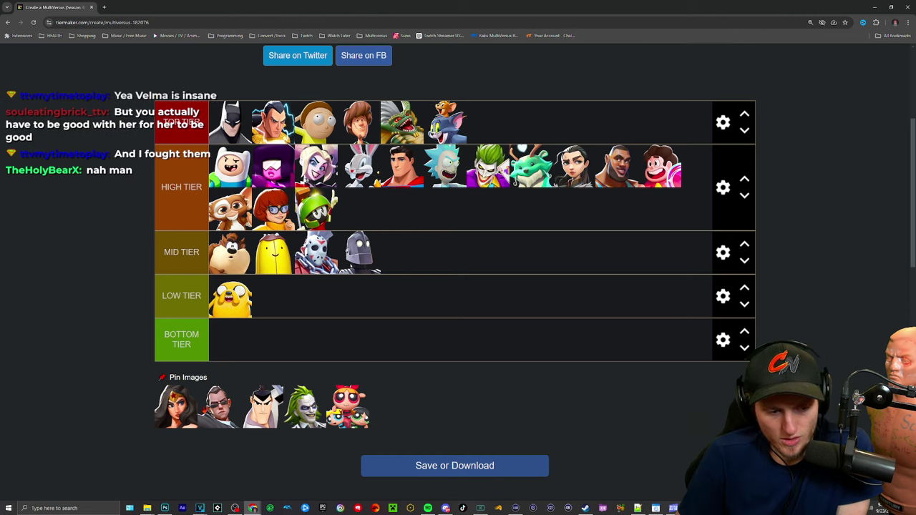
{"action": "mouse_move", "coordinate": [176, 406]}
{"action": "left_mouse_down"}
{"action": "mouse_move", "coordinate": [429, 250]}
{"action": "mouse_move", "coordinate": [488, 123]}
{"action": "left_mouse_up"}
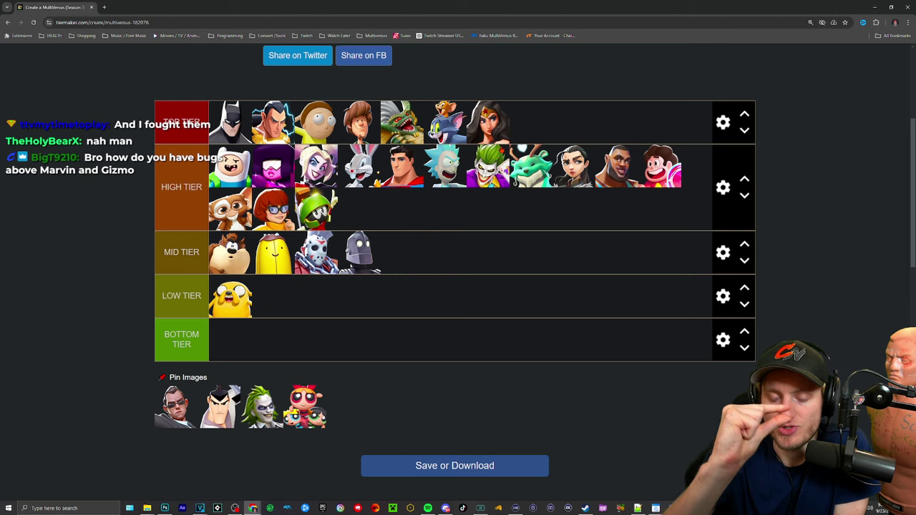
{"action": "left_click_drag", "start_coordinate": [488, 122], "coordinate": [274, 122]}
{"action": "scroll", "coordinate": [458, 286], "scroll_direction": "up", "scroll_amount": 1}
{"action": "mouse_move", "coordinate": [176, 406]}
{"action": "left_mouse_down"}
{"action": "mouse_move", "coordinate": [576, 151]}
{"action": "mouse_move", "coordinate": [529, 158]}
{"action": "left_mouse_up"}
Move Agent Smith to the front of Top Tier, then down to lead High Tier.
{"action": "left_click_drag", "start_coordinate": [315, 201], "coordinate": [401, 200]}
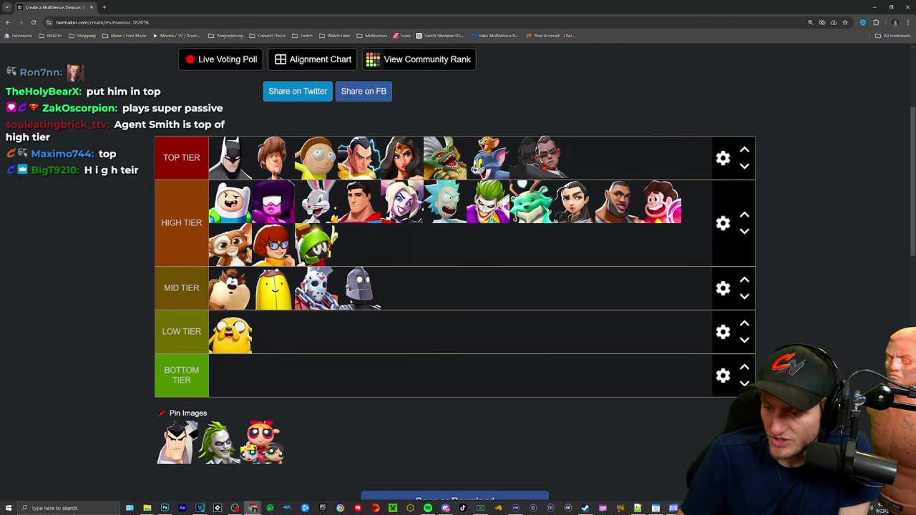
{"action": "mouse_move", "coordinate": [530, 157]}
{"action": "left_mouse_down"}
{"action": "mouse_move", "coordinate": [196, 153]}
{"action": "mouse_move", "coordinate": [486, 157]}
{"action": "left_mouse_up"}
{"action": "scroll", "coordinate": [459, 262], "scroll_direction": "up", "scroll_amount": 1}
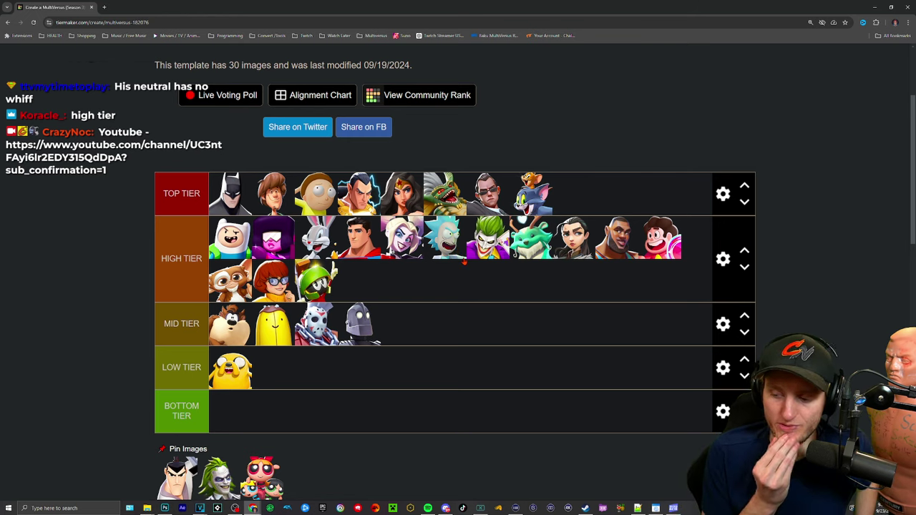
{"action": "left_click_drag", "start_coordinate": [487, 193], "coordinate": [236, 240]}
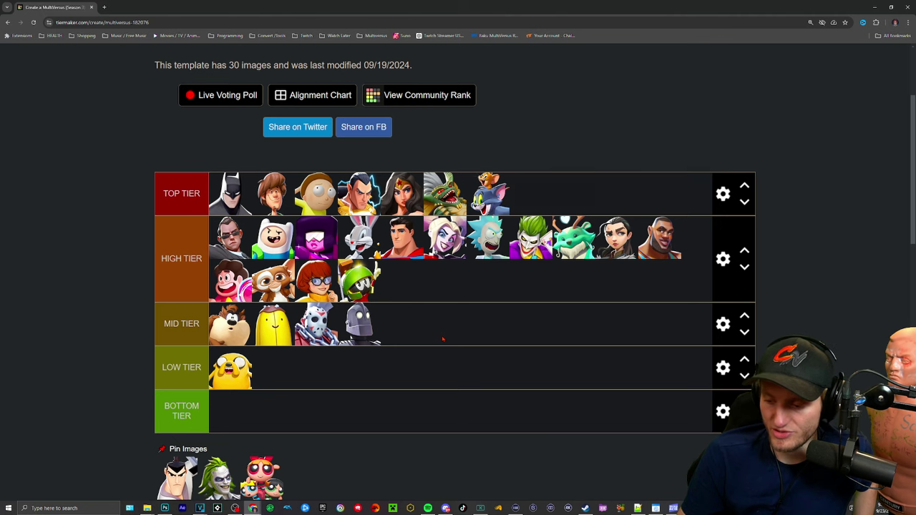
Put Samurai Jack at the start of Mid Tier and drag another portrait into Top Tier.
{"action": "scroll", "coordinate": [443, 339], "scroll_direction": "down", "scroll_amount": 1}
{"action": "mouse_move", "coordinate": [177, 440]}
{"action": "left_mouse_down"}
{"action": "mouse_move", "coordinate": [352, 344]}
{"action": "mouse_move", "coordinate": [403, 248]}
{"action": "mouse_move", "coordinate": [231, 287]}
{"action": "left_mouse_up"}
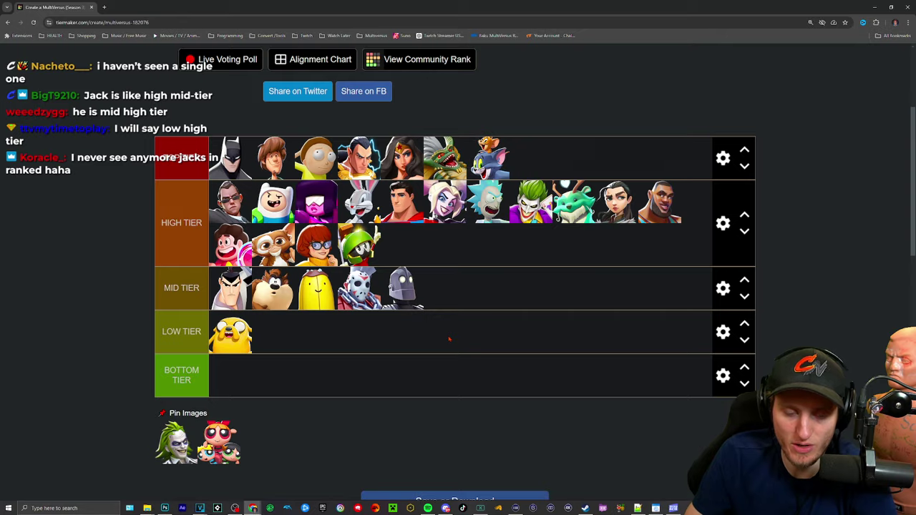
{"action": "left_click_drag", "start_coordinate": [218, 441], "coordinate": [444, 158]}
{"action": "scroll", "coordinate": [444, 215], "scroll_direction": "down", "scroll_amount": 1}
Place Beetlejuice in Mid Tier and move Taz back to the first Mid Tier slot.
{"action": "mouse_move", "coordinate": [175, 405]}
{"action": "left_mouse_down"}
{"action": "mouse_move", "coordinate": [308, 296]}
{"action": "mouse_move", "coordinate": [433, 210]}
{"action": "mouse_move", "coordinate": [225, 252]}
{"action": "mouse_move", "coordinate": [316, 252]}
{"action": "left_mouse_up"}
{"action": "scroll", "coordinate": [305, 303], "scroll_direction": "up", "scroll_amount": 2}
{"action": "scroll", "coordinate": [305, 339], "scroll_direction": "down", "scroll_amount": 1}
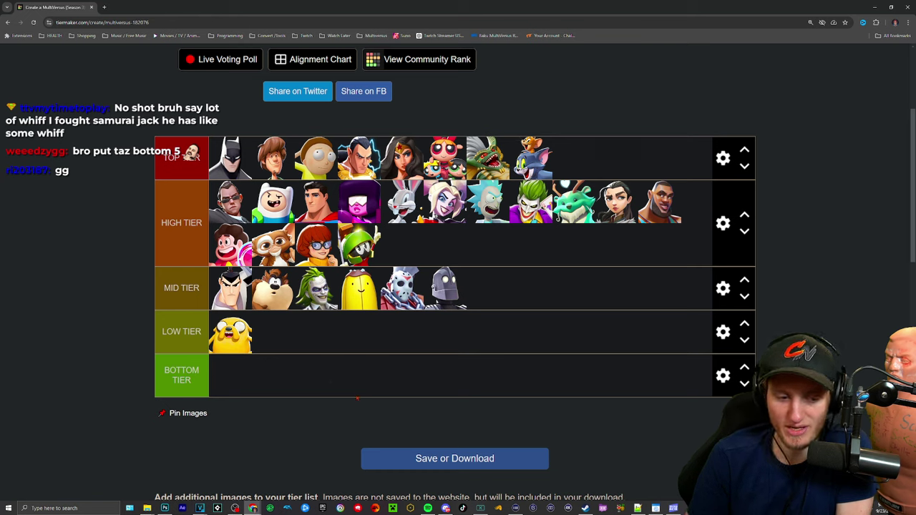
{"action": "left_click_drag", "start_coordinate": [272, 288], "coordinate": [229, 288]}
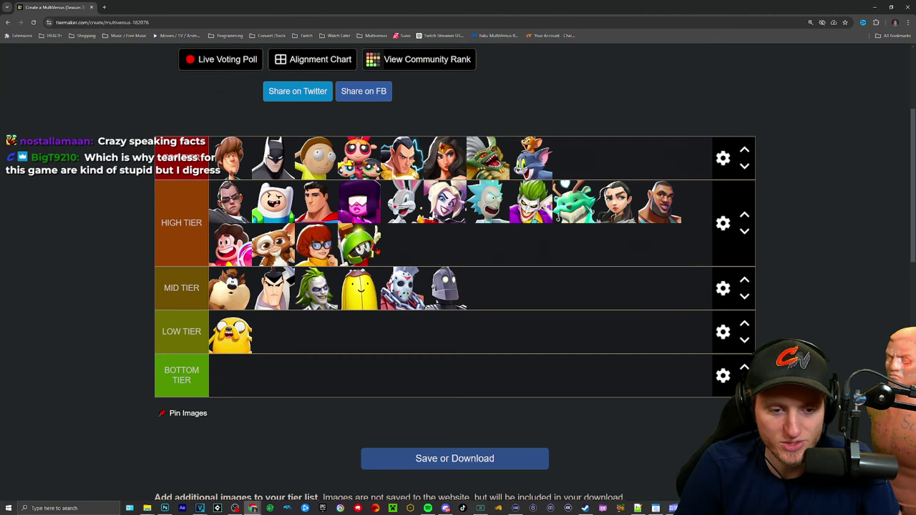
Move Arya up to the fourth High Tier slot.
{"action": "left_click_drag", "start_coordinate": [616, 201], "coordinate": [357, 201]}
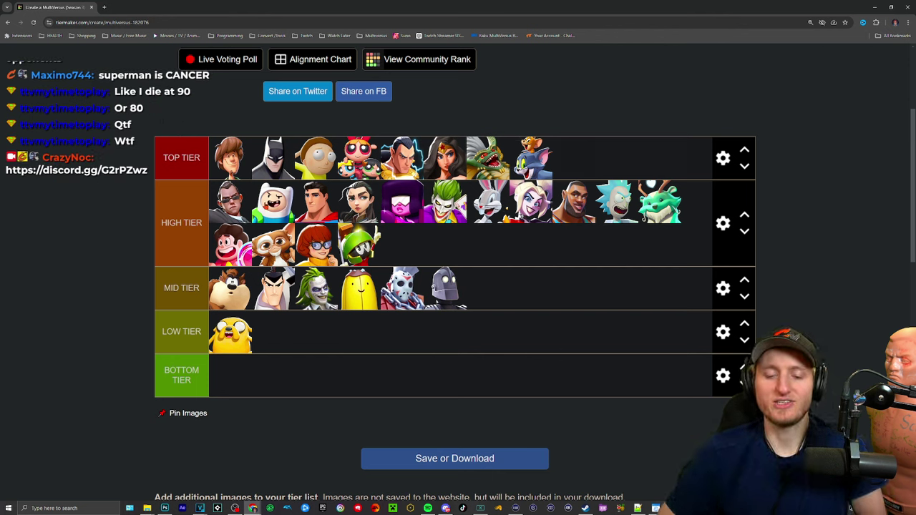
Move Finn to fourth in High Tier and put Black Adam ahead of the Powerpuff Girls.
{"action": "mouse_move", "coordinate": [272, 204]}
{"action": "left_mouse_down"}
{"action": "mouse_move", "coordinate": [451, 204]}
{"action": "mouse_move", "coordinate": [362, 204]}
{"action": "left_mouse_up"}
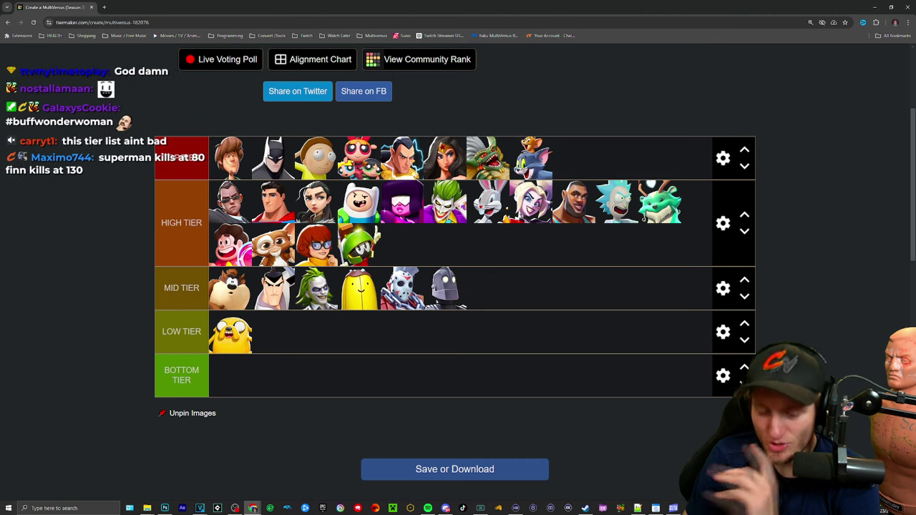
{"action": "left_click_drag", "start_coordinate": [402, 157], "coordinate": [359, 158]}
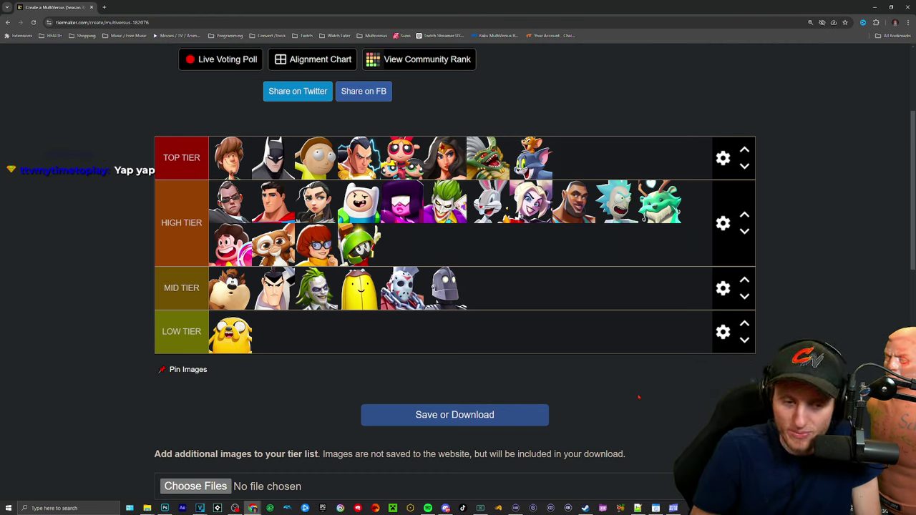
{"action": "mouse_move", "coordinate": [358, 202]}
{"action": "left_mouse_down"}
{"action": "mouse_move", "coordinate": [333, 202]}
{"action": "mouse_move", "coordinate": [381, 204]}
{"action": "mouse_move", "coordinate": [368, 202]}
{"action": "left_mouse_up"}
{"action": "mouse_move", "coordinate": [272, 202]}
{"action": "left_mouse_down"}
{"action": "mouse_move", "coordinate": [576, 159]}
{"action": "mouse_move", "coordinate": [297, 215]}
{"action": "left_mouse_up"}
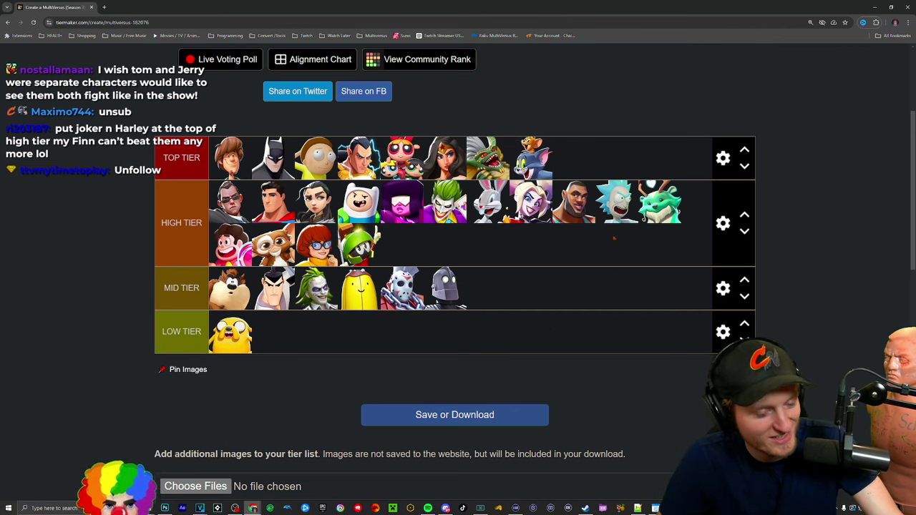
Zoom the browser page to 175% so the tier list portraits appear larger.
{"action": "key", "text": "ctrl+plus"}
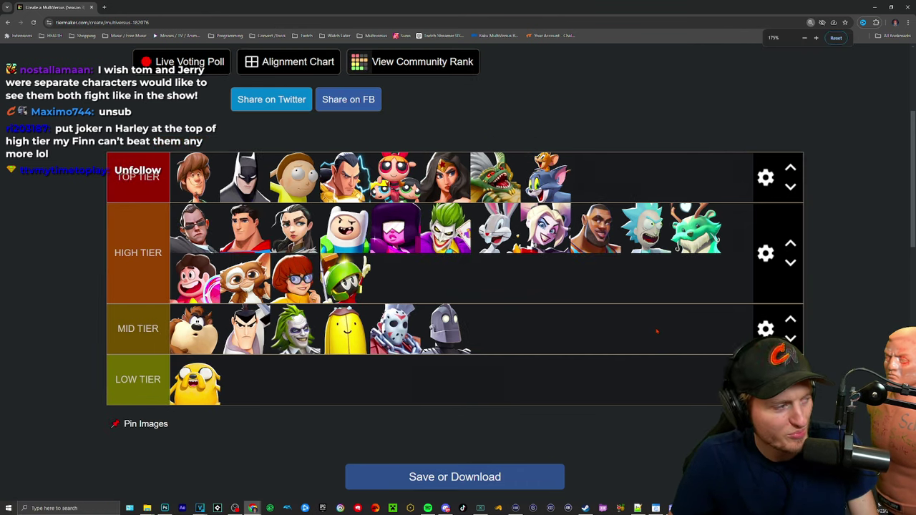
{"action": "scroll", "coordinate": [652, 336], "scroll_direction": "up", "scroll_amount": 1}
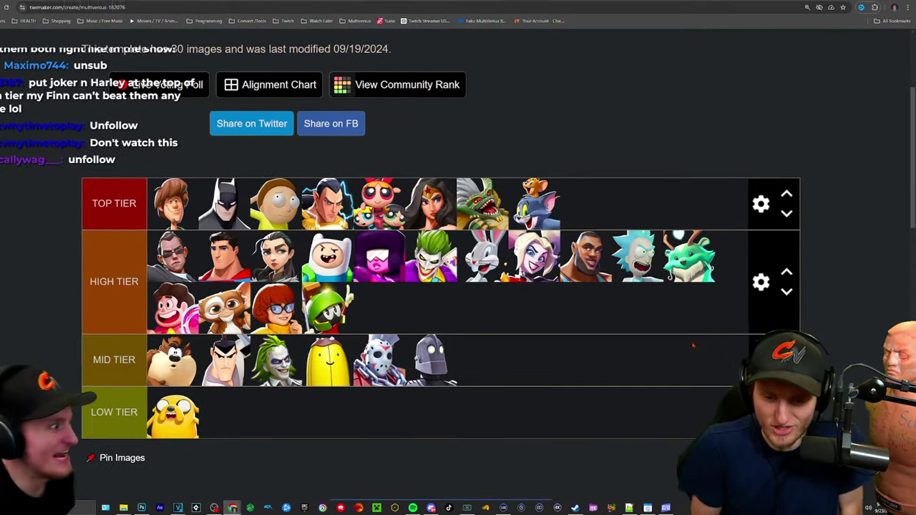